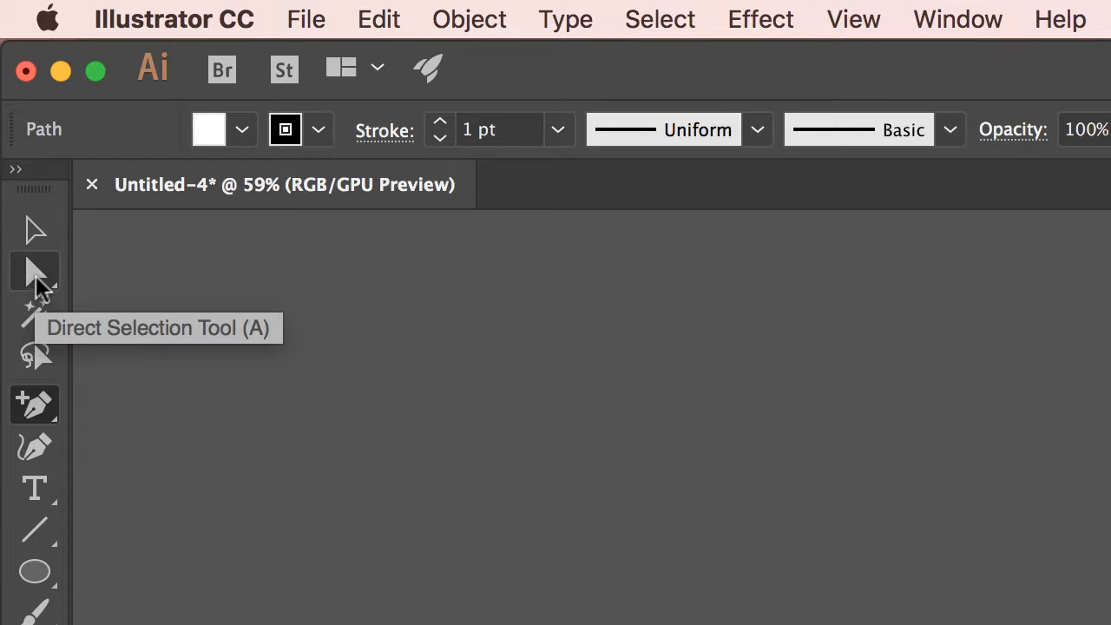
pyautogui.click(35, 277)
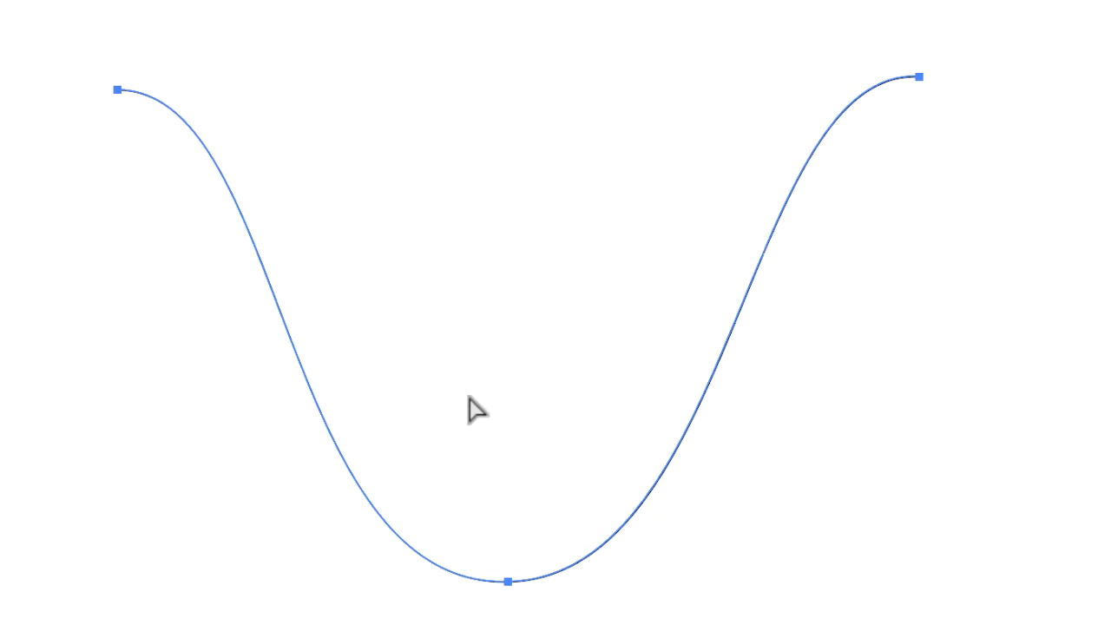
pyautogui.press('p')
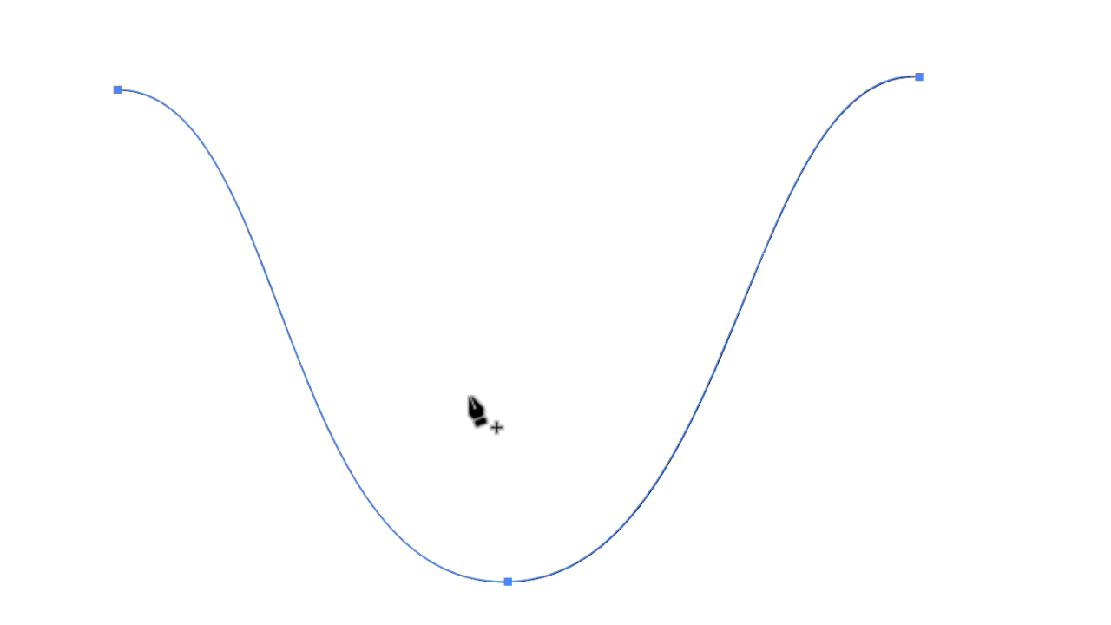
pyautogui.press('v')
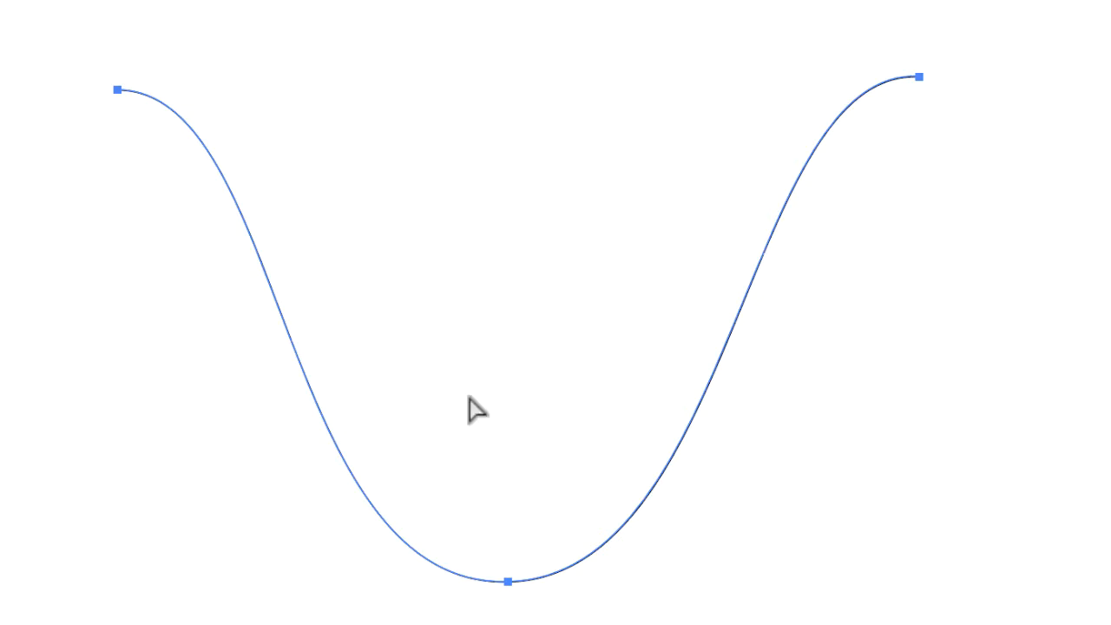
pyautogui.press('p')
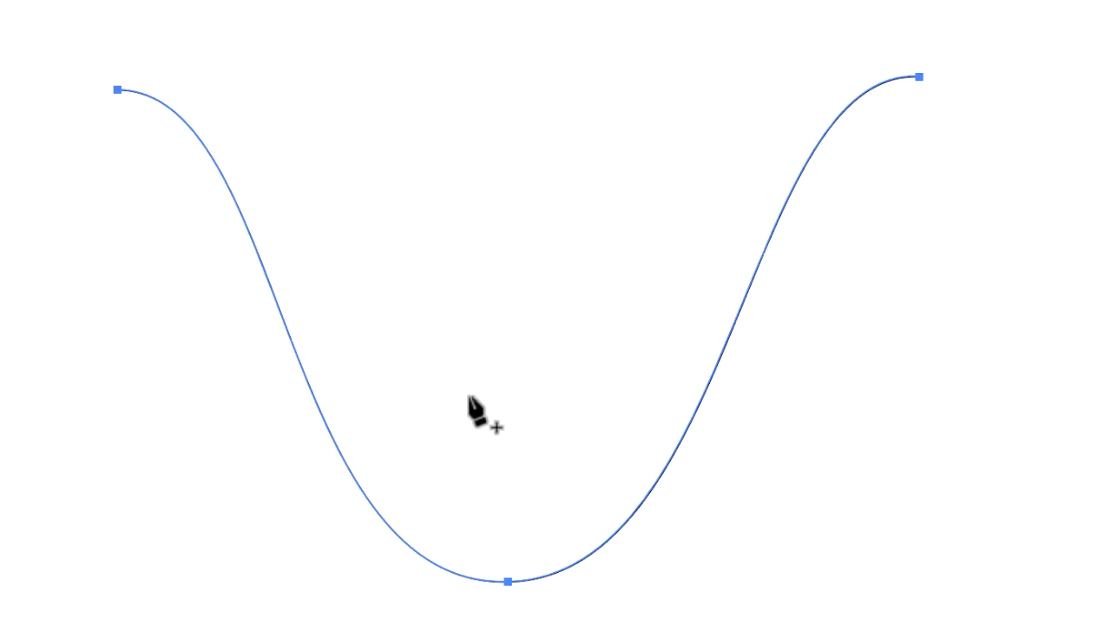
pyautogui.press('v')
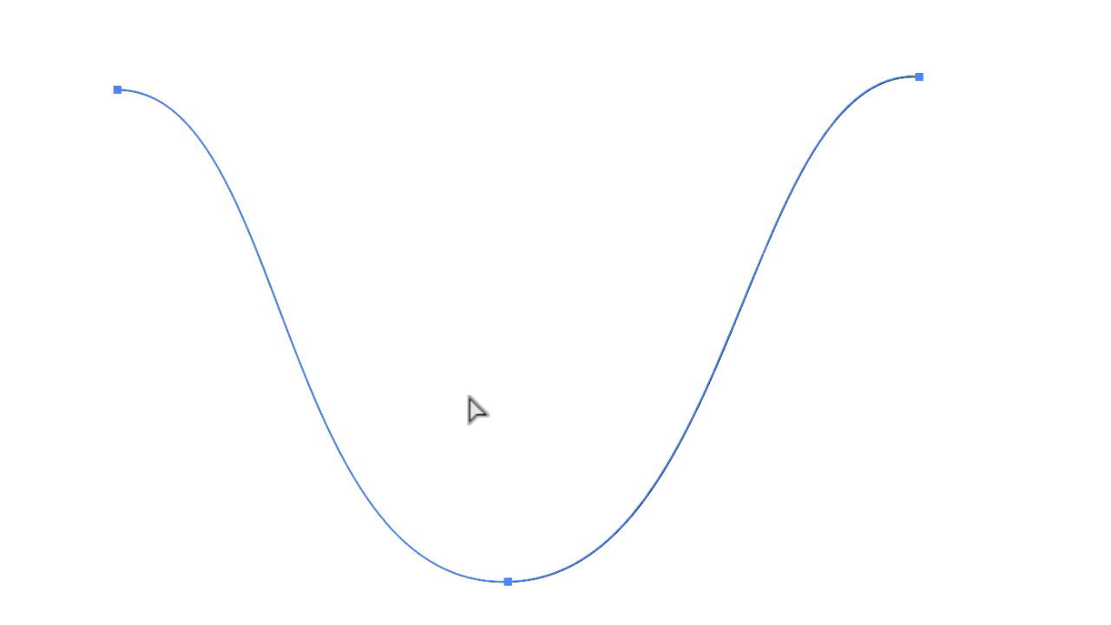
pyautogui.press('p')
pyautogui.press('v')
# Add an anchor point midway down the curve's left slope, pull it outward to the lower left, and swing its lower handle left to reshape the bend.
pyautogui.press('p')
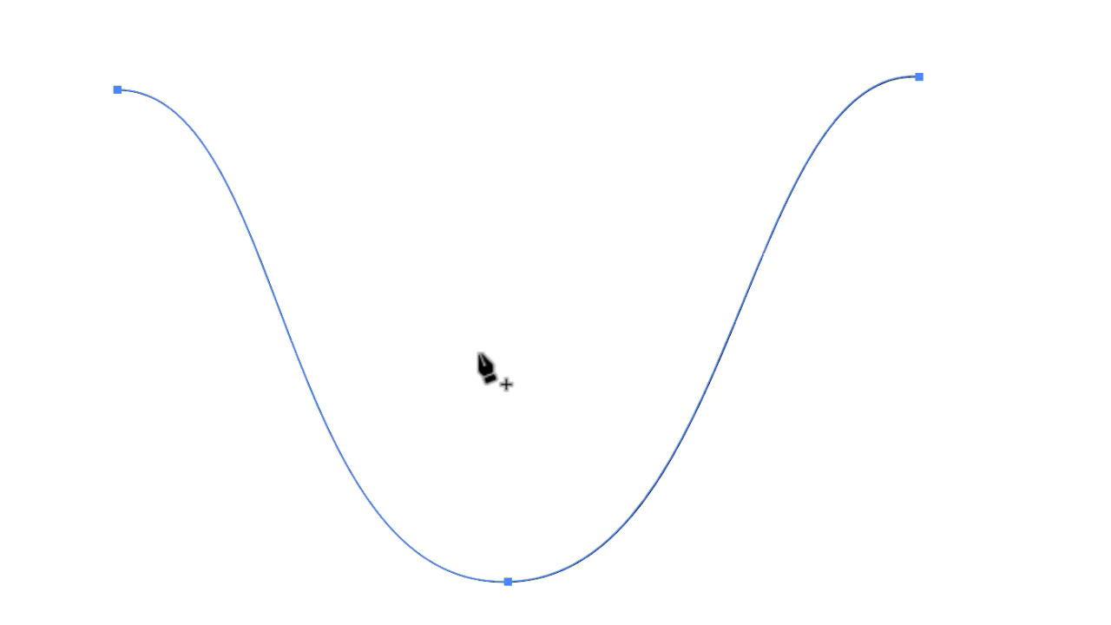
pyautogui.click(310, 387)
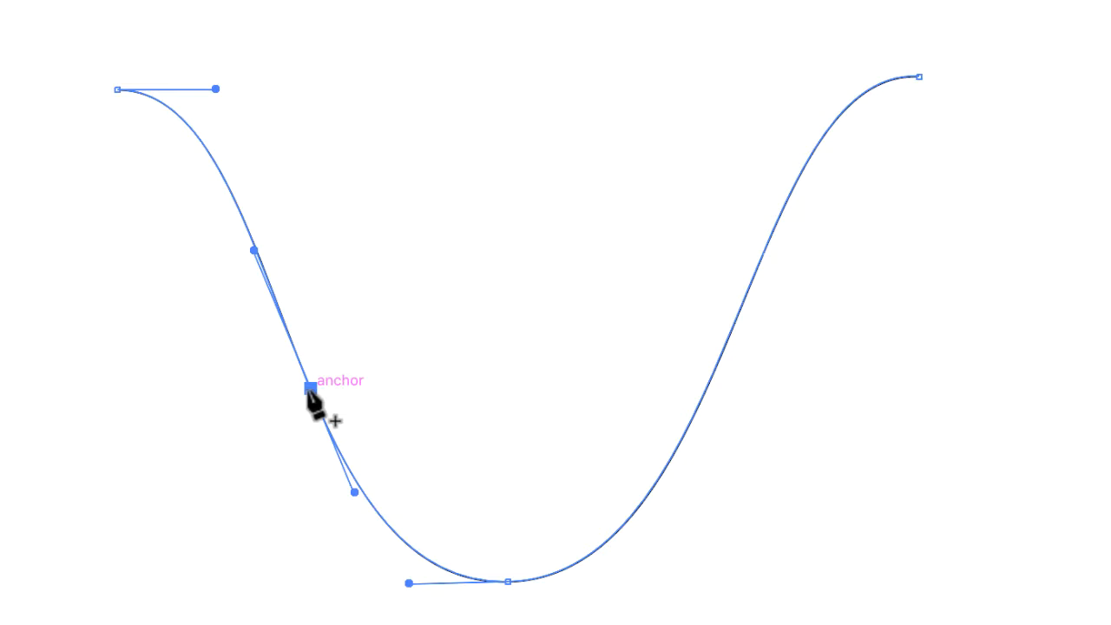
pyautogui.press('a')
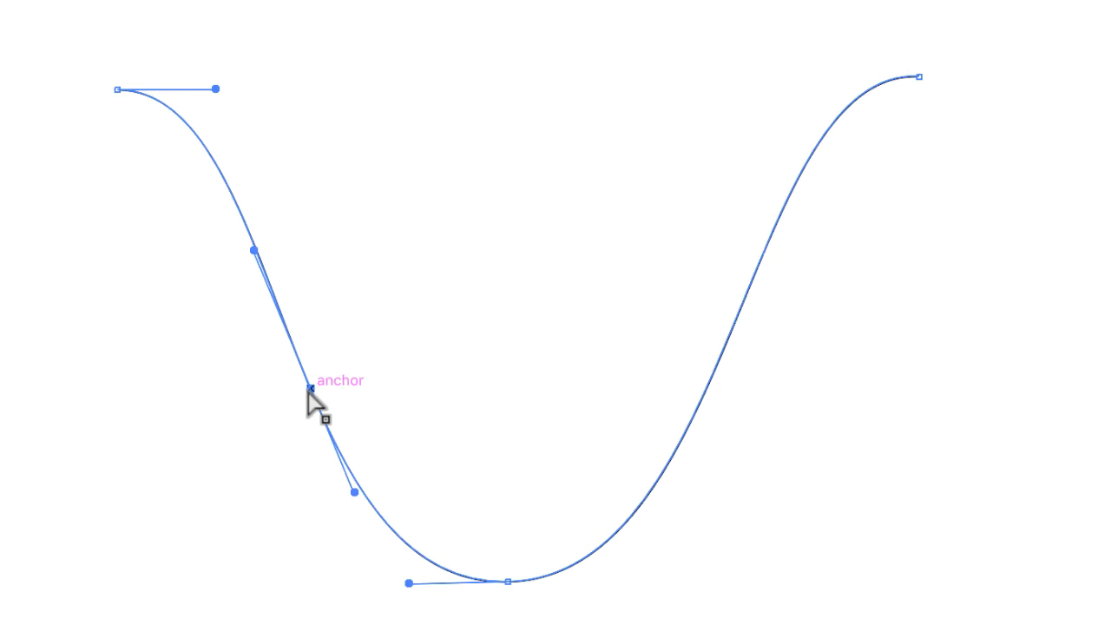
pyautogui.moveTo(309, 387); pyautogui.dragTo(220, 429)
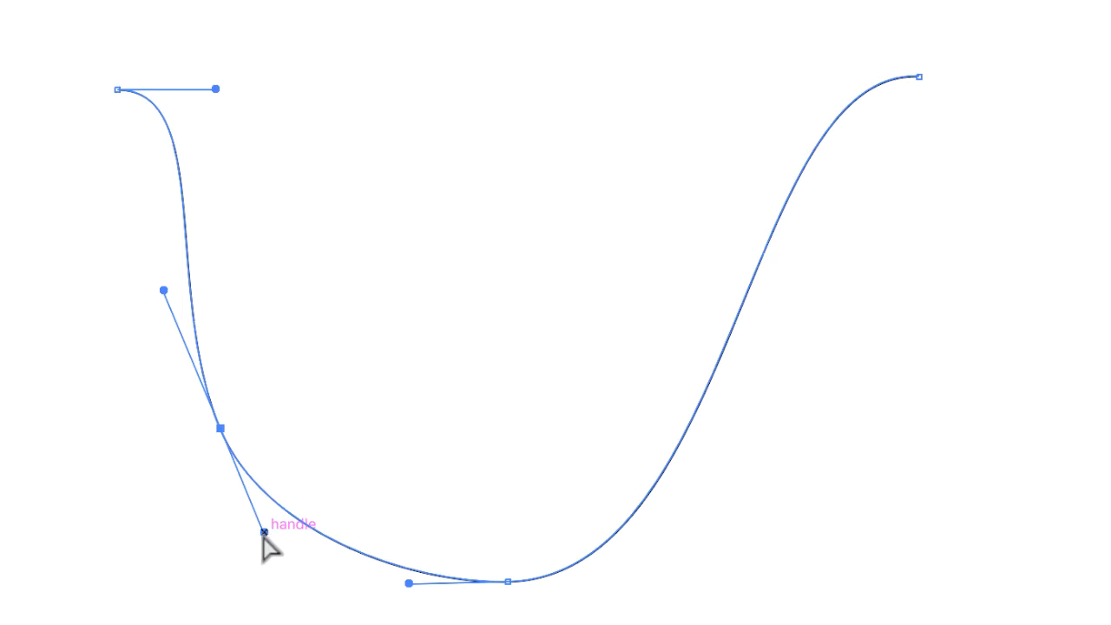
pyautogui.moveTo(264, 532); pyautogui.dragTo(196, 542)
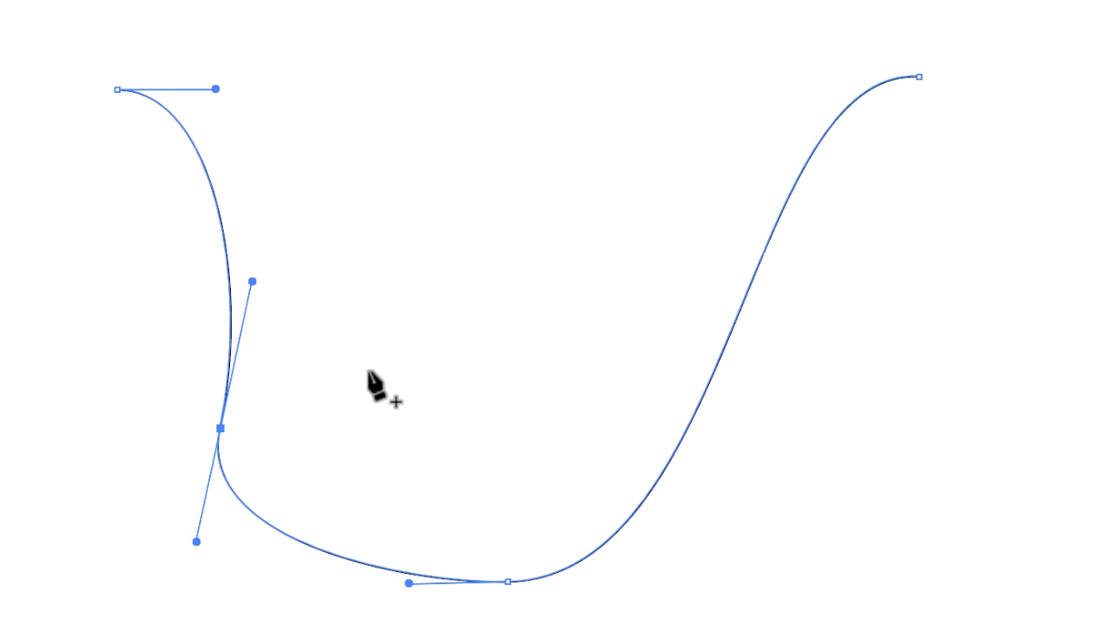
# Add an anchor point midway up the curve's right slope, move it up and left, and rotate its handles to about horizontal.
pyautogui.click(710, 380)
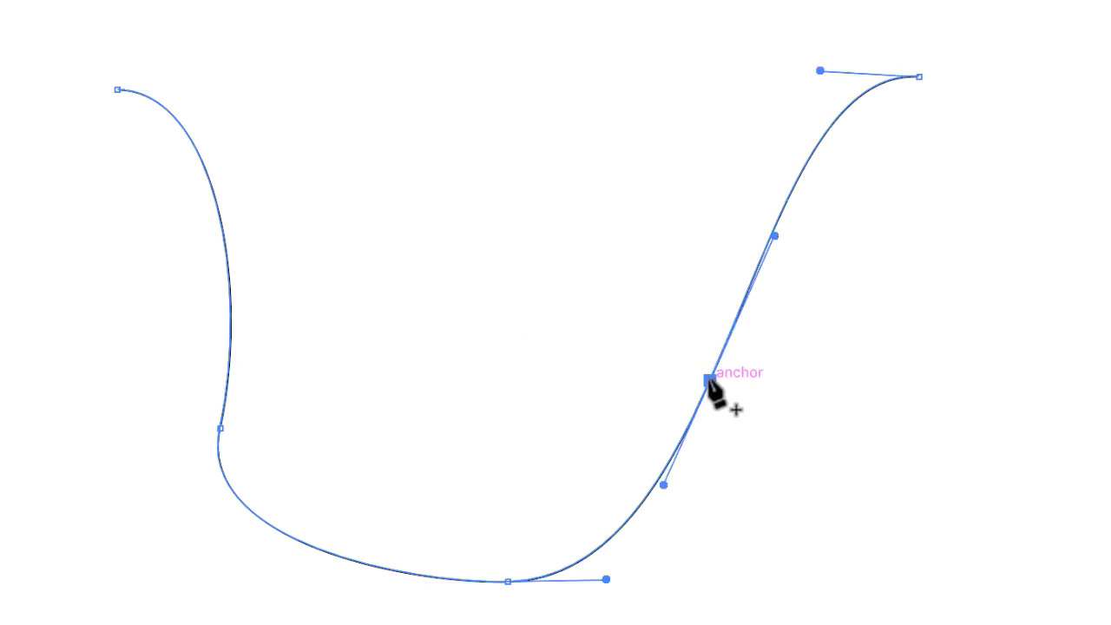
pyautogui.press('a')
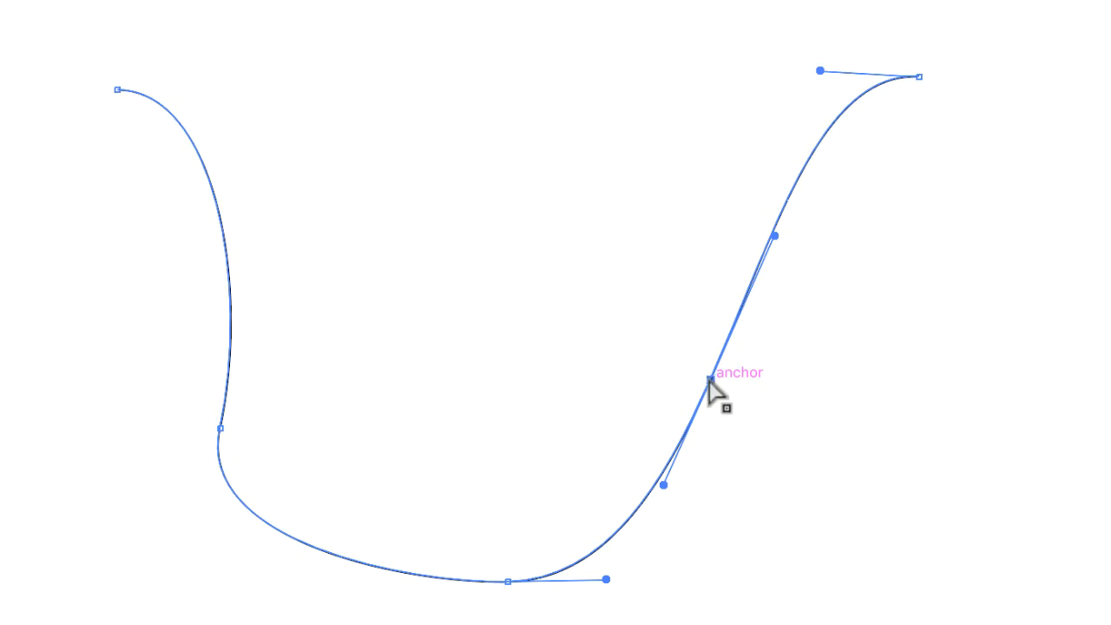
pyautogui.click(710, 380)
pyautogui.moveTo(709, 380); pyautogui.dragTo(637, 224)
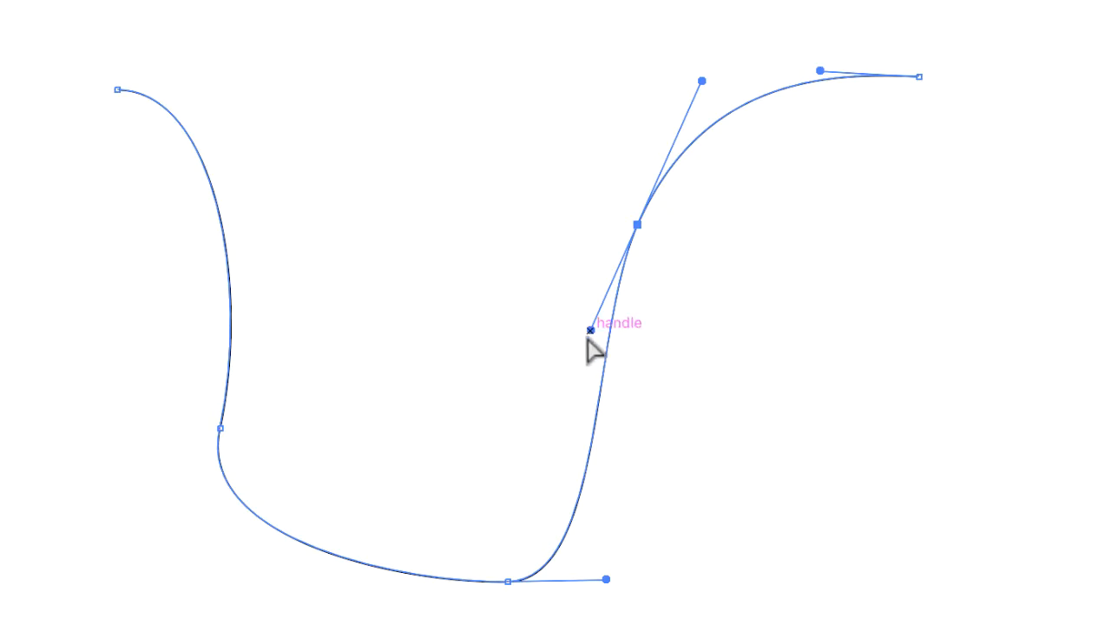
pyautogui.moveTo(590, 330); pyautogui.dragTo(500, 222)
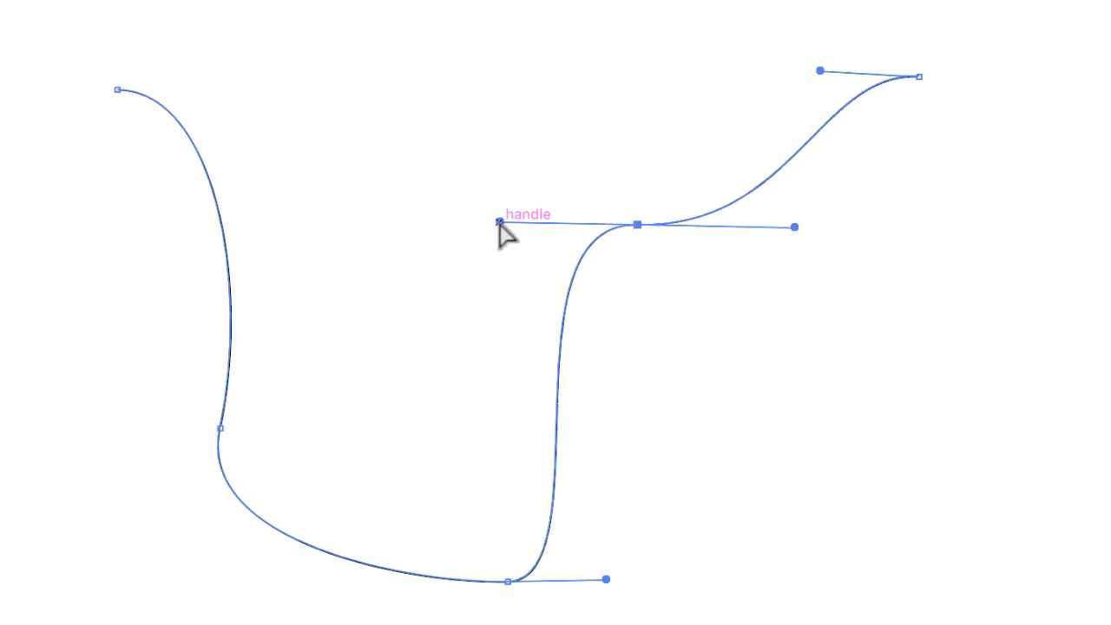
pyautogui.press('p')
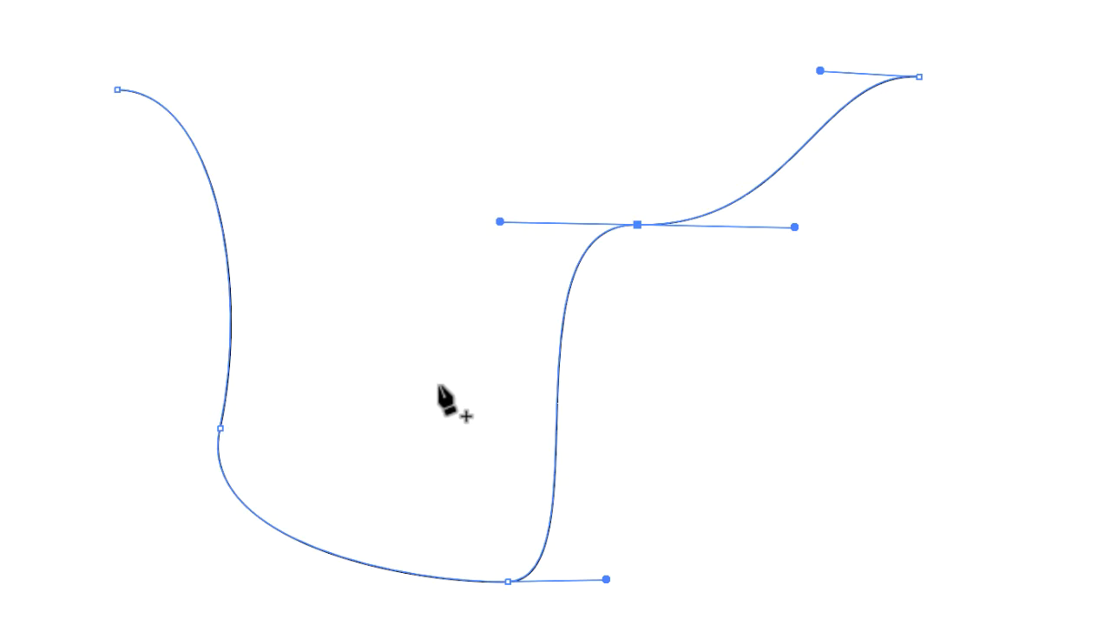
pyautogui.press('a')
pyautogui.press('p')
pyautogui.press('a')
pyautogui.press('p')
pyautogui.press('a')
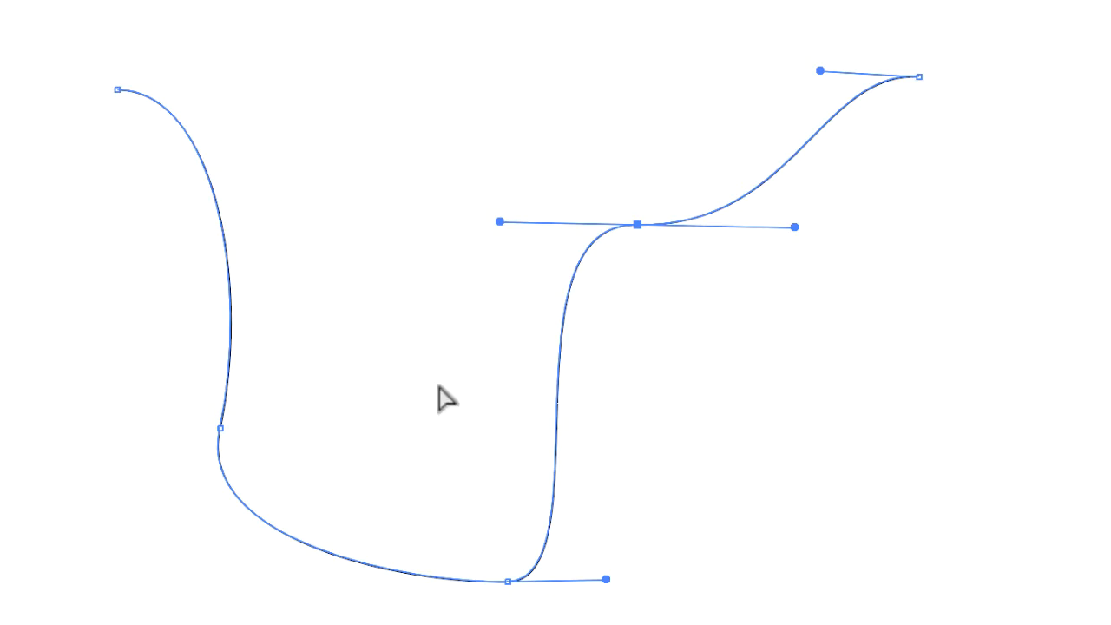
pyautogui.press('p')
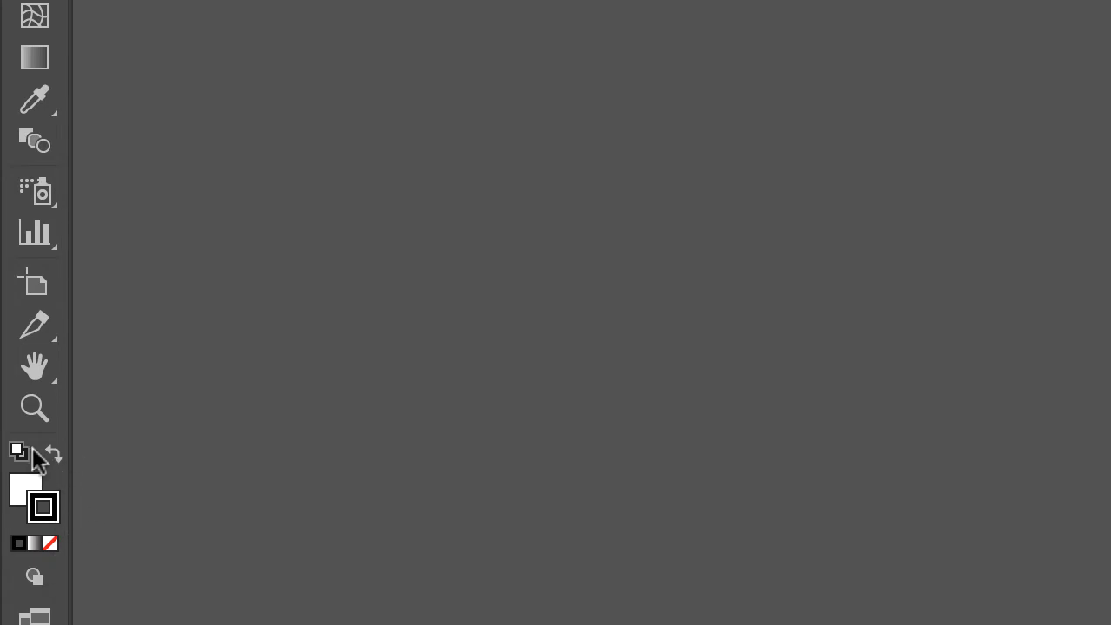
# Set the selected curve's fill to None, leaving its black stroke as it is.
pyautogui.click(19, 489)
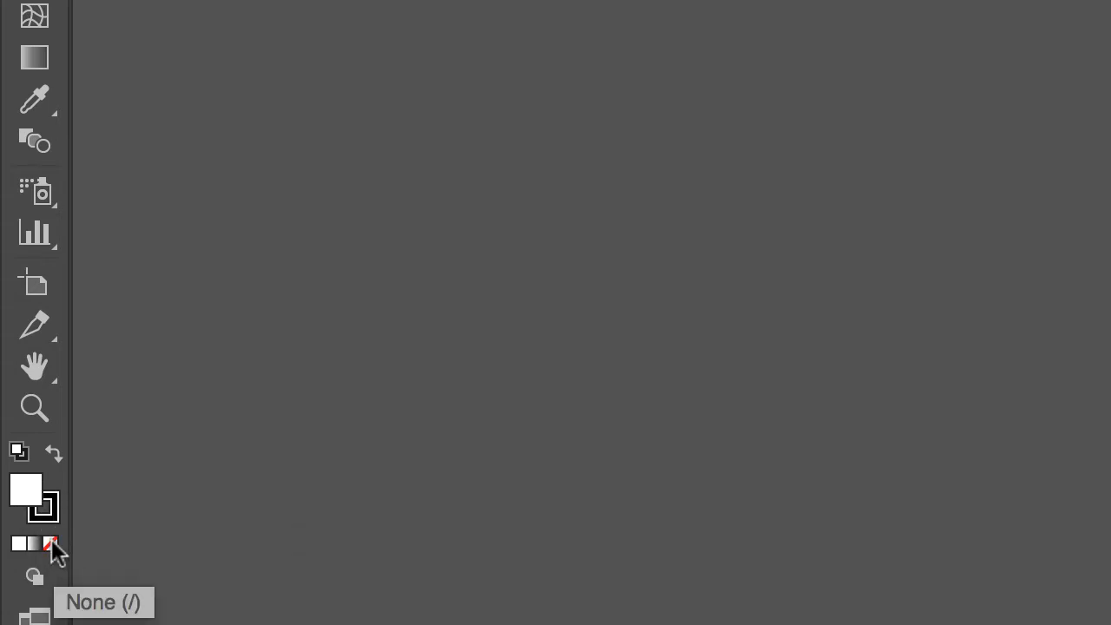
pyautogui.click(51, 545)
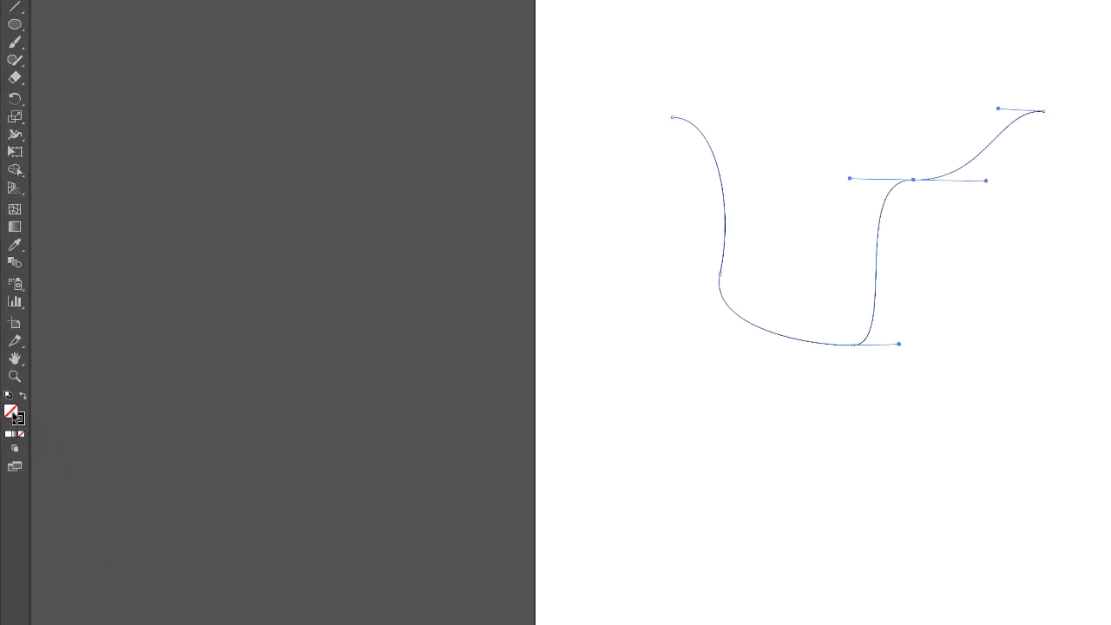
# Fill the selected curve with purple 9523D8, and set the fill back to None.
pyautogui.doubleClick(26, 486)
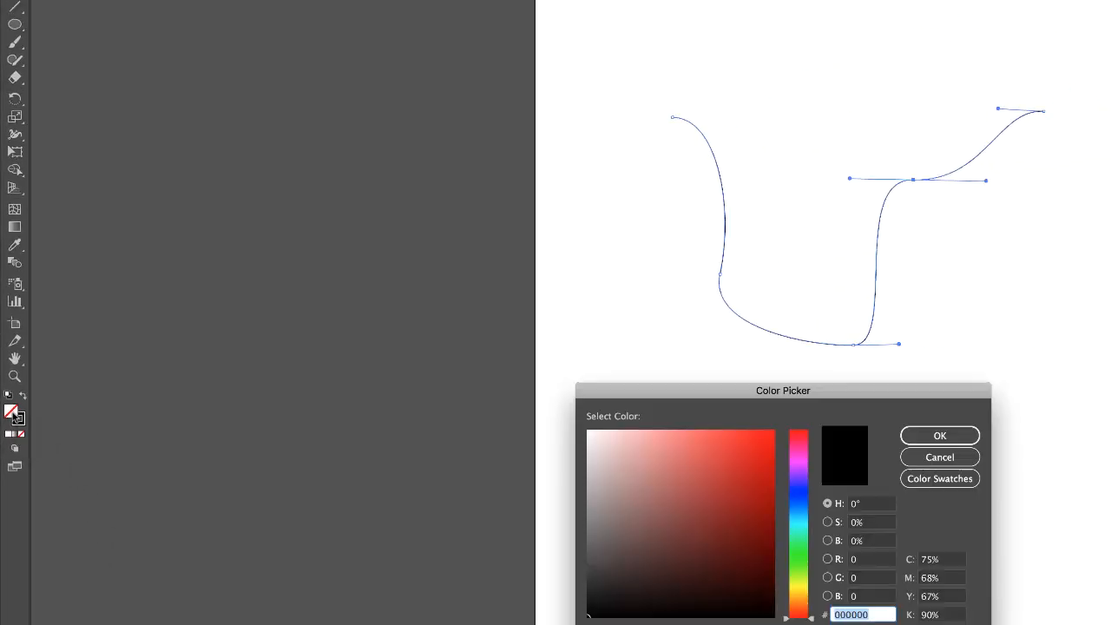
pyautogui.moveTo(724, 391); pyautogui.dragTo(725, 383)
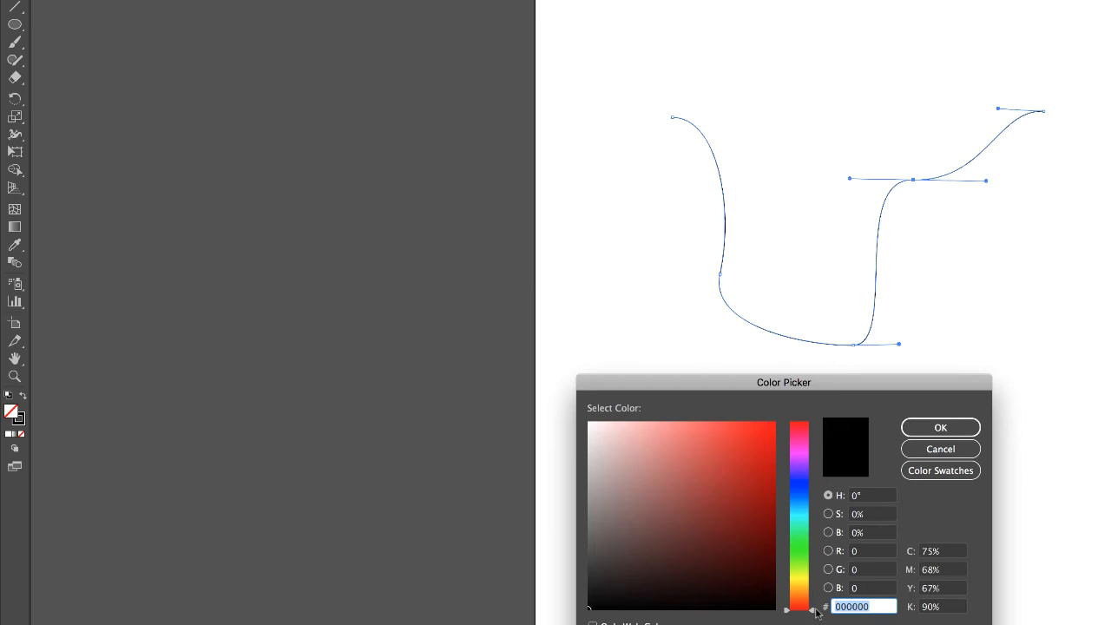
pyautogui.moveTo(812, 608)
pyautogui.mouseDown()
pyautogui.moveTo(818, 453)
pyautogui.moveTo(814, 464)
pyautogui.mouseUp()
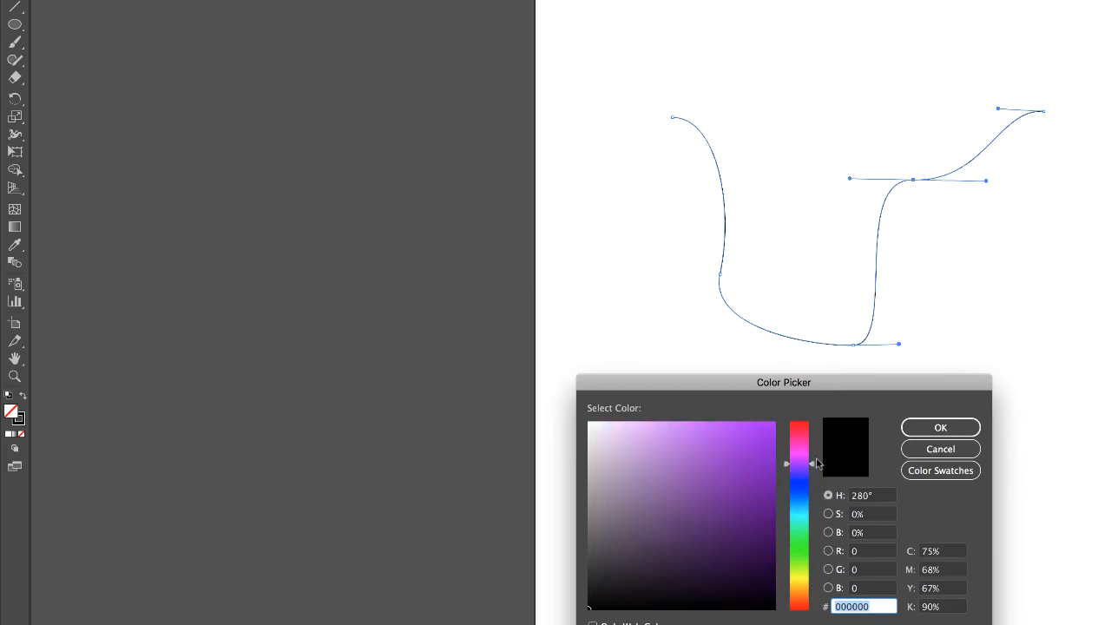
pyautogui.click(746, 449)
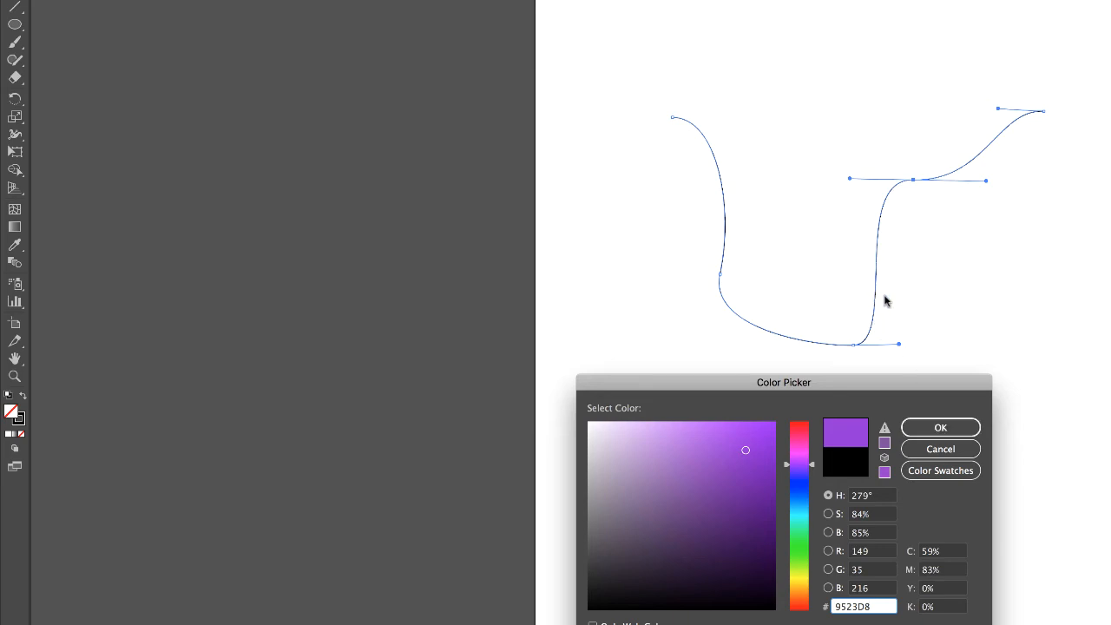
pyautogui.click(941, 428)
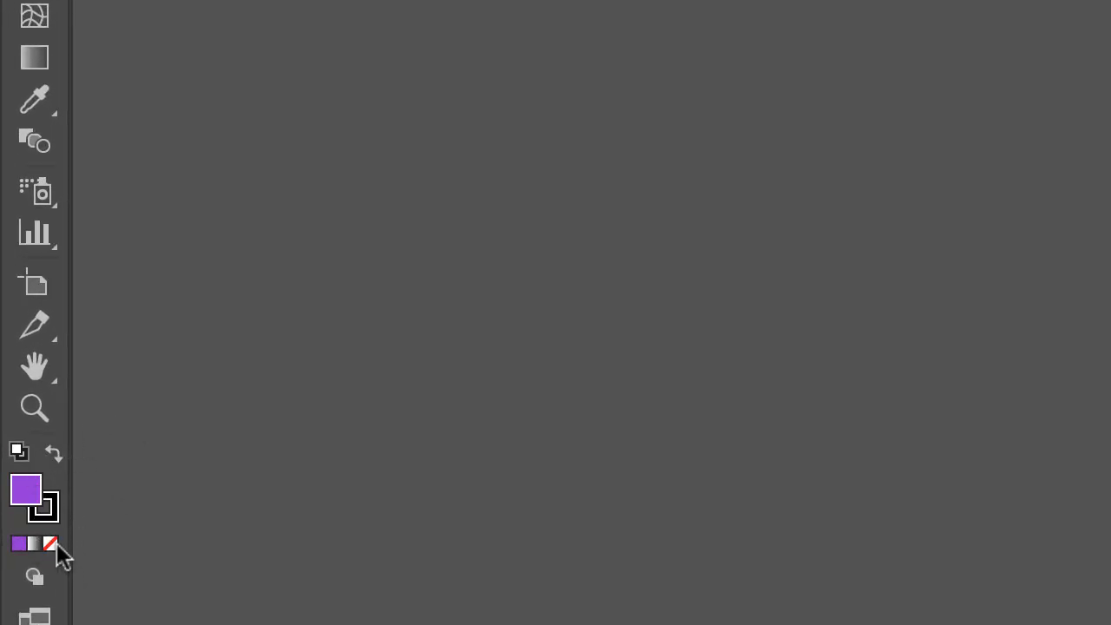
pyautogui.click(51, 544)
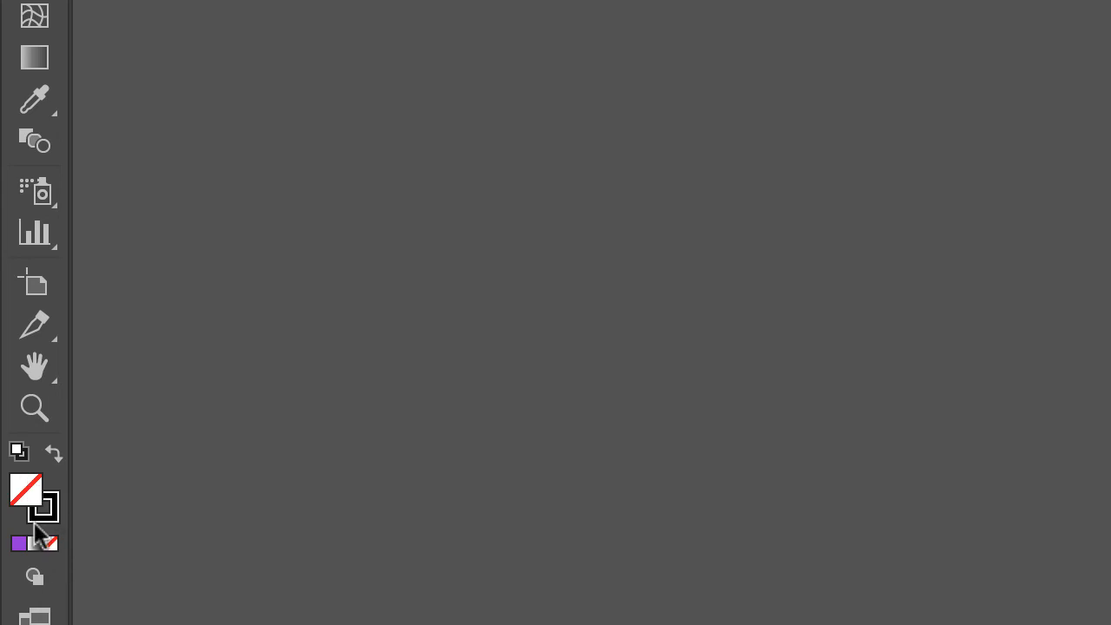